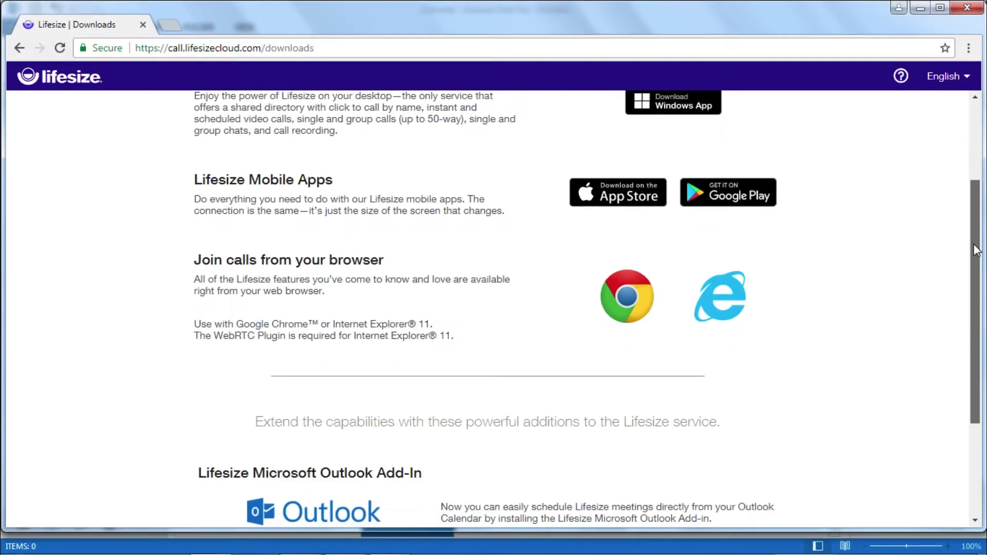
left_click_drag(975, 244, 970, 283)
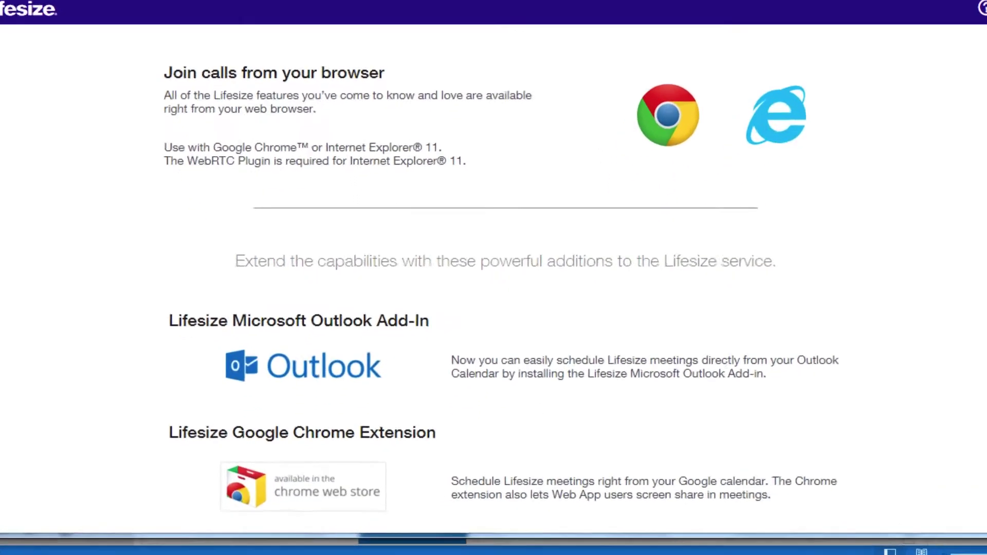
Download the Lifesize Microsoft Outlook Add-In installer from the Lifesize website
left_click(207, 293)
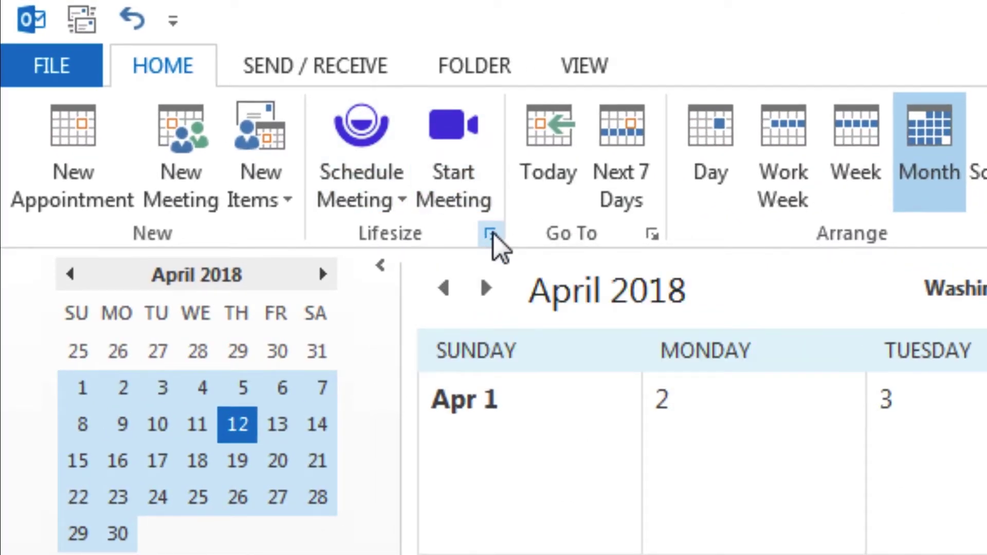
Sign in to the Lifesize add-in from its account panel in Outlook
left_click(491, 234)
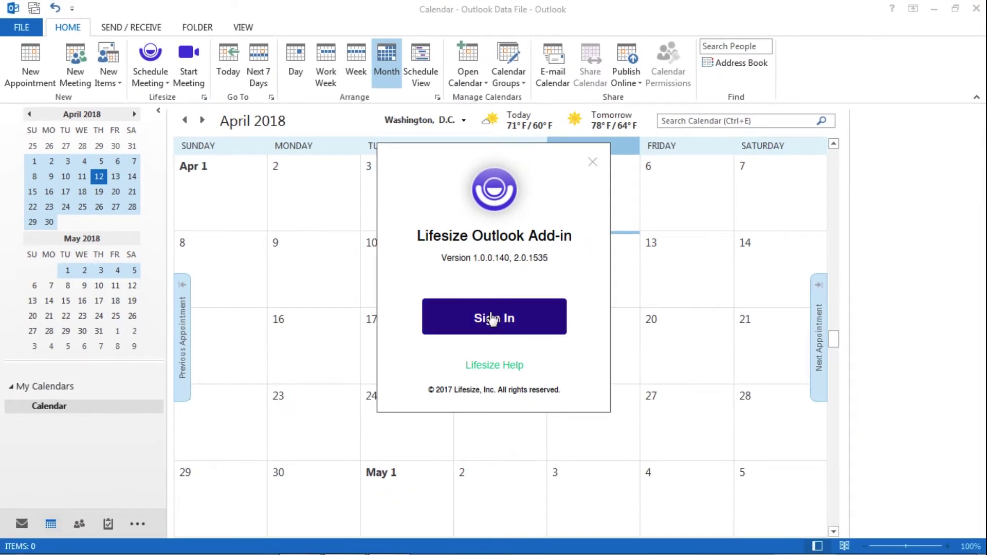
left_click(494, 319)
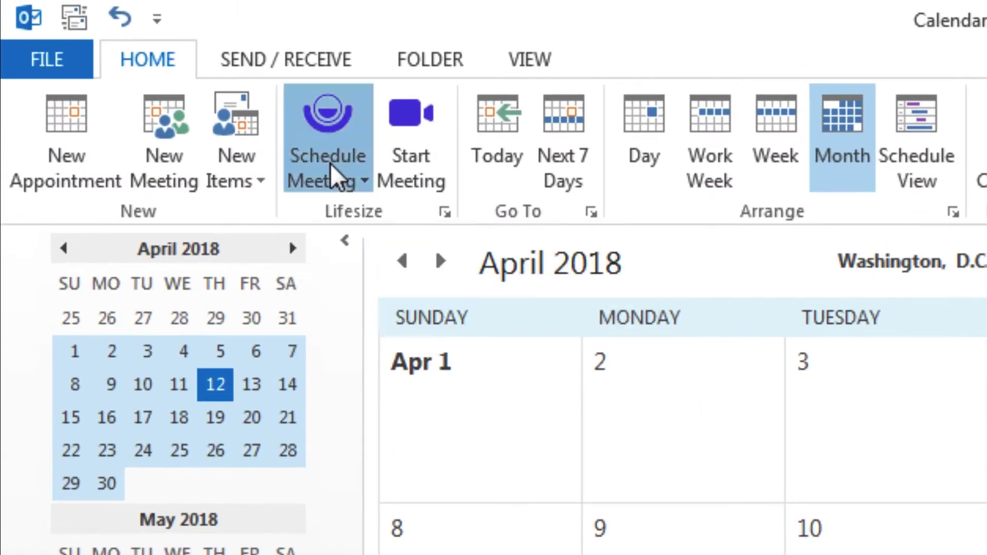
Schedule a Lifesize meeting at Product Marketing with a custom message about future projects
left_click(330, 163)
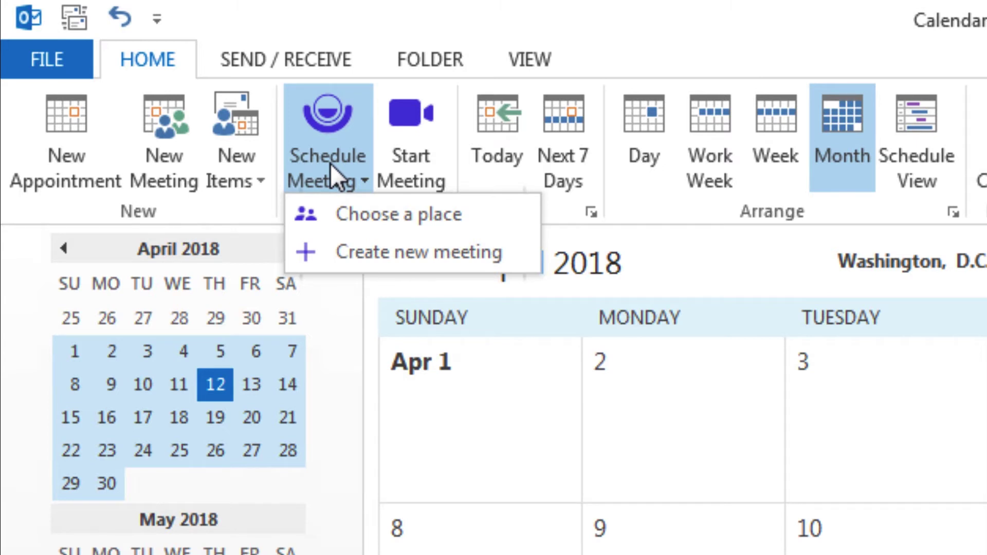
left_click(335, 214)
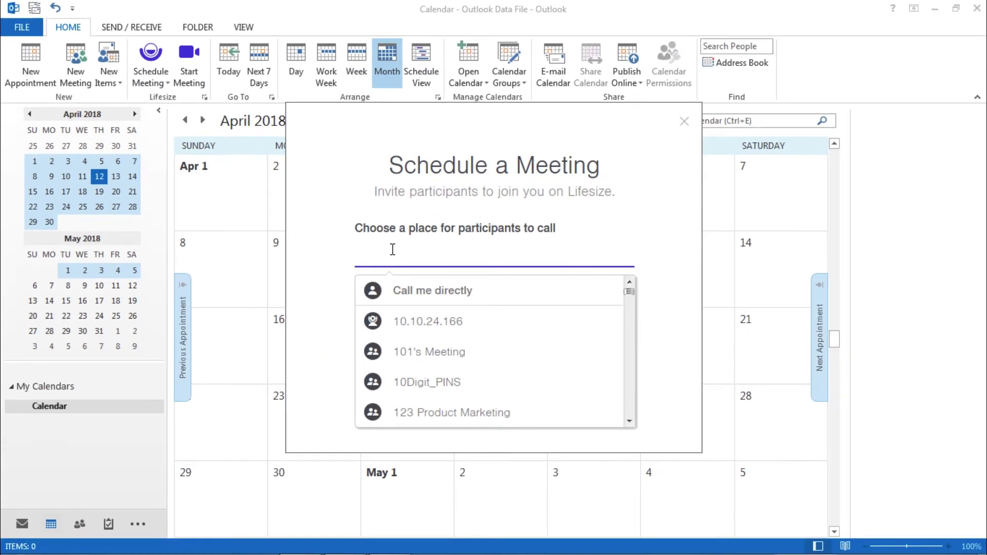
type("Product")
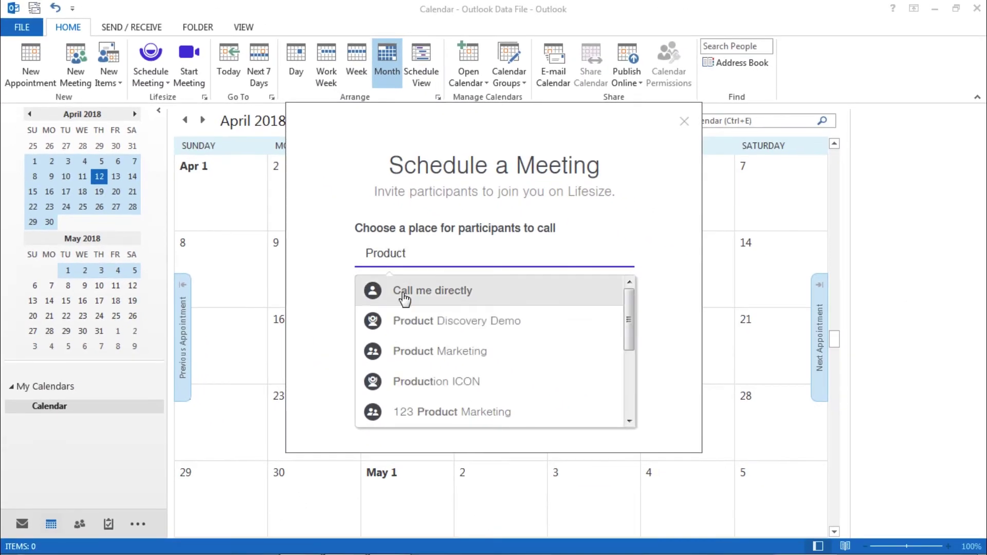
left_click(407, 353)
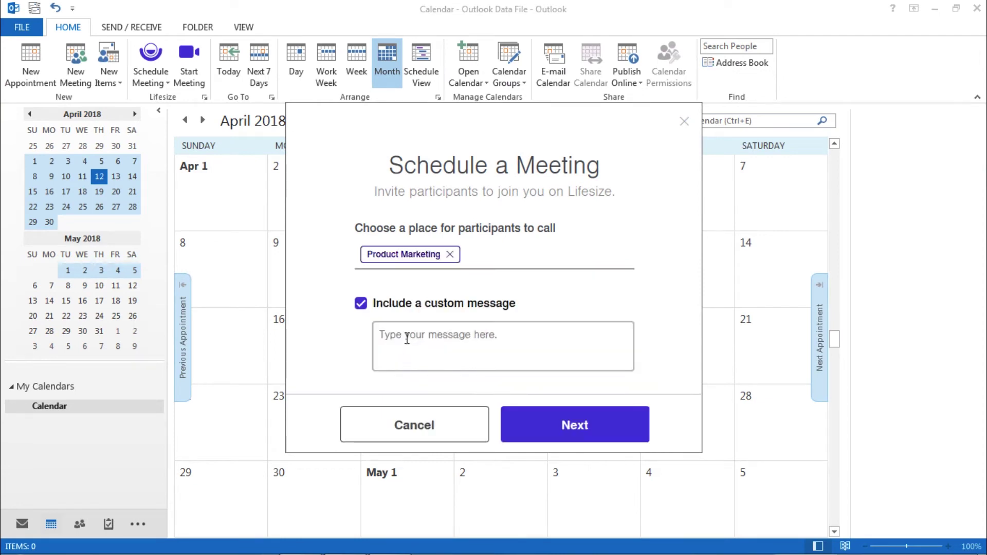
left_click(407, 336)
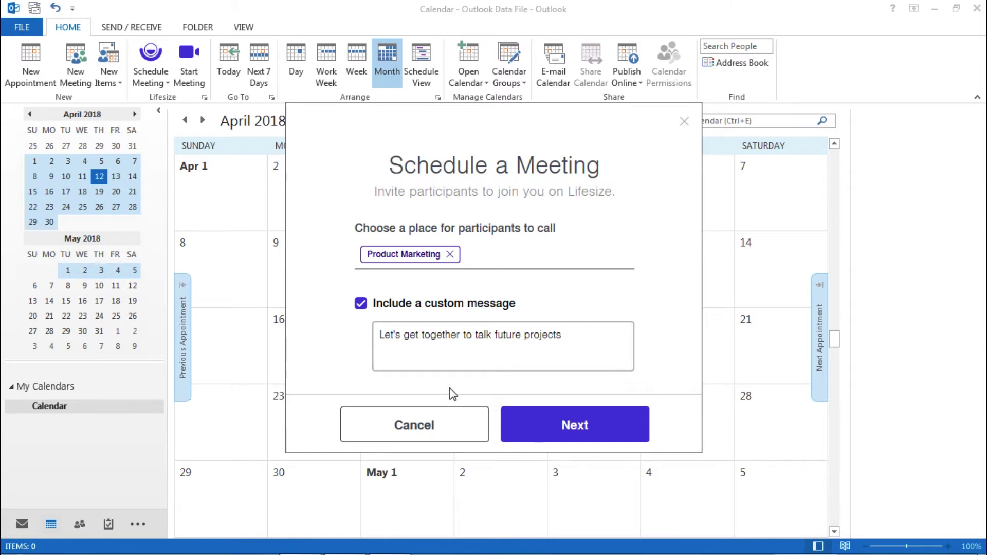
left_click(574, 425)
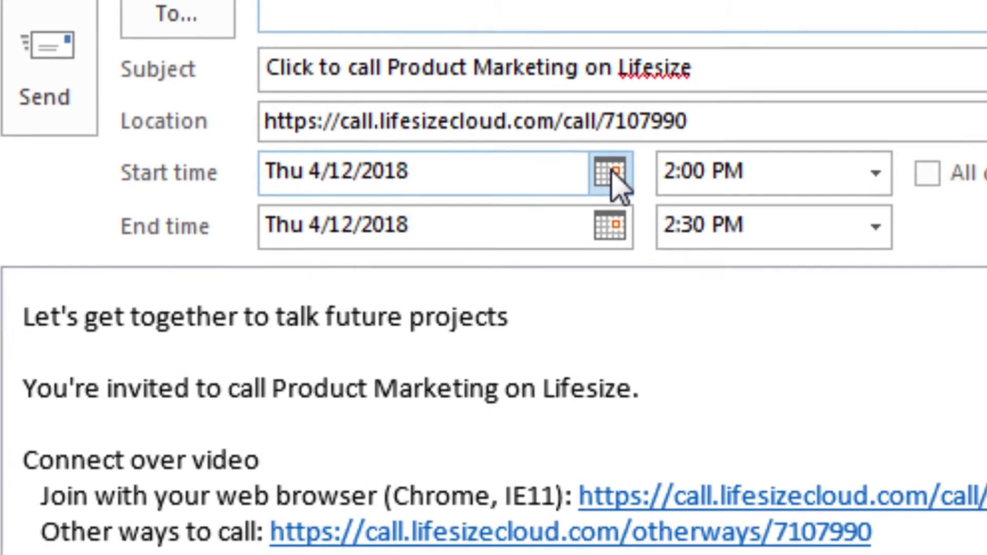
Move the meeting start to Friday, April 13 at 2:30 PM
left_click(358, 275)
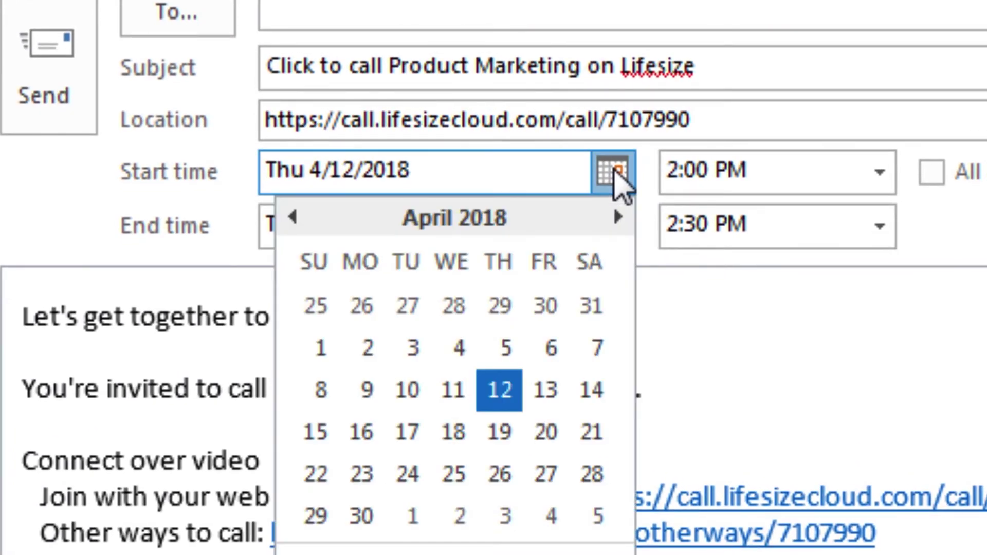
left_click(544, 390)
left_click(879, 171)
left_click(717, 254)
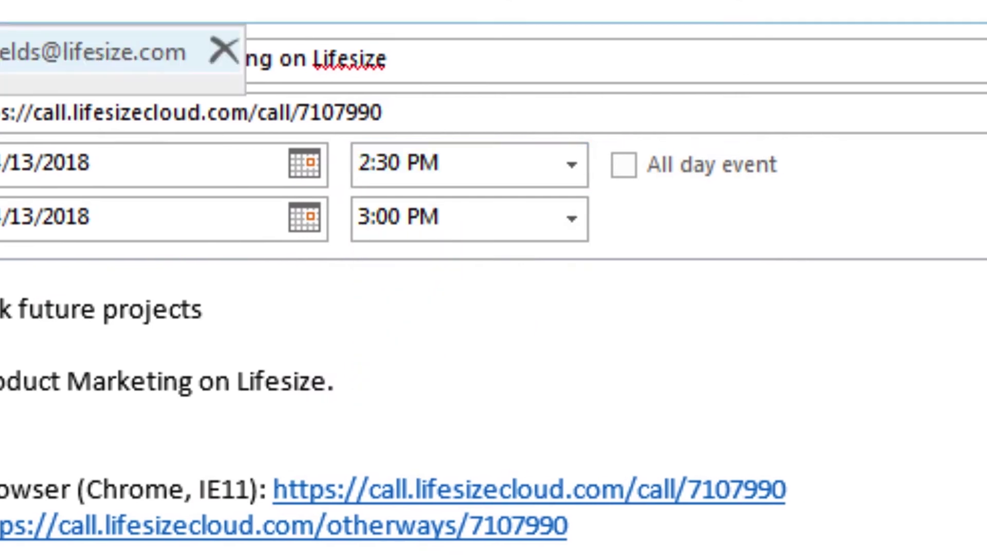
type("elds")
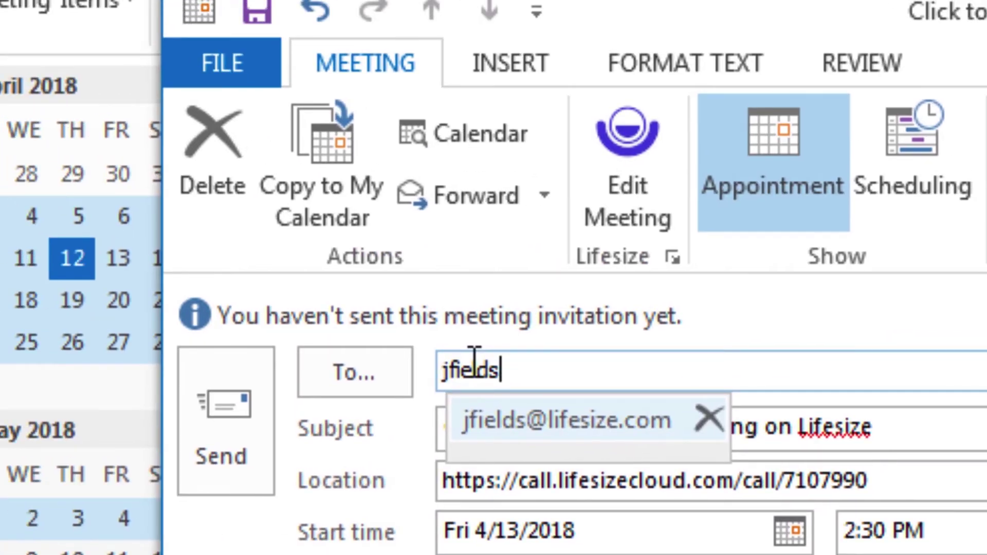
Add the suggested recipient and send the meeting invitation
left_click(566, 422)
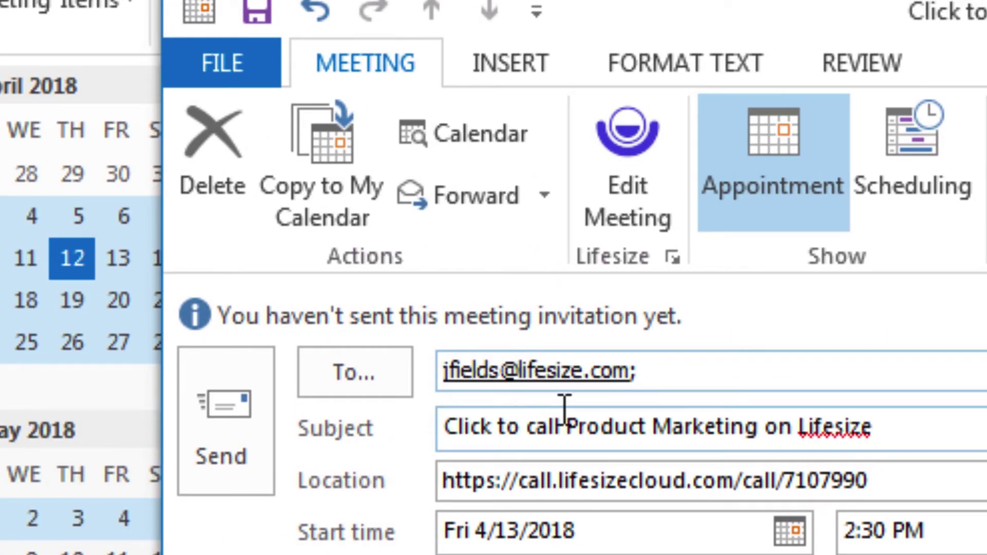
left_click(226, 420)
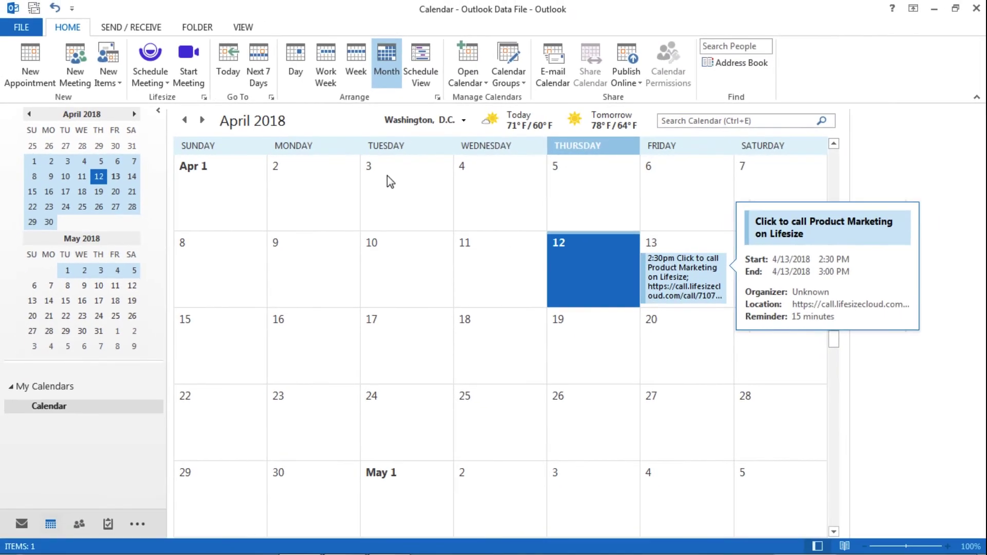
left_click(189, 73)
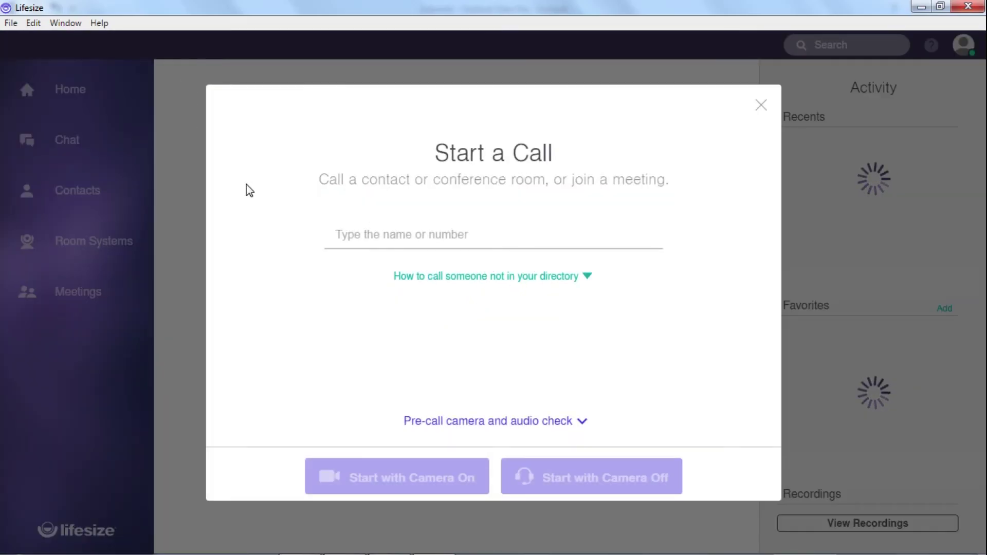
Call Product Marketing with camera on, ticking Remember for next time in the pre-call check
left_click(360, 236)
type("Product")
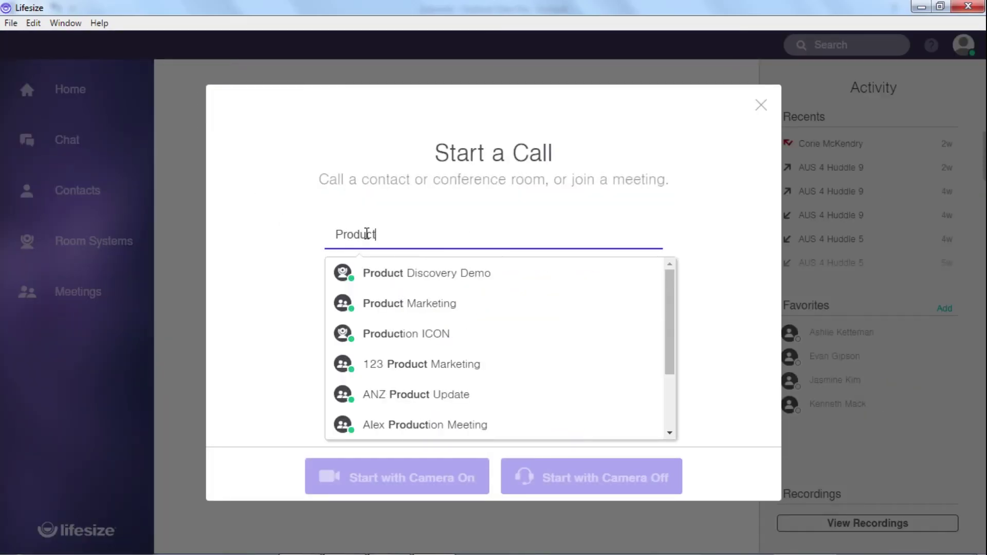
left_click(386, 302)
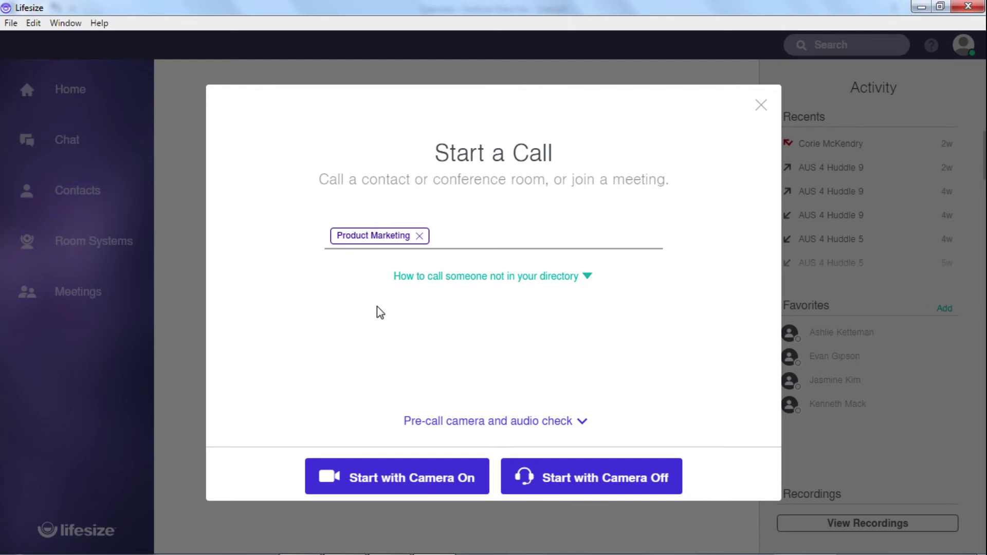
left_click(487, 422)
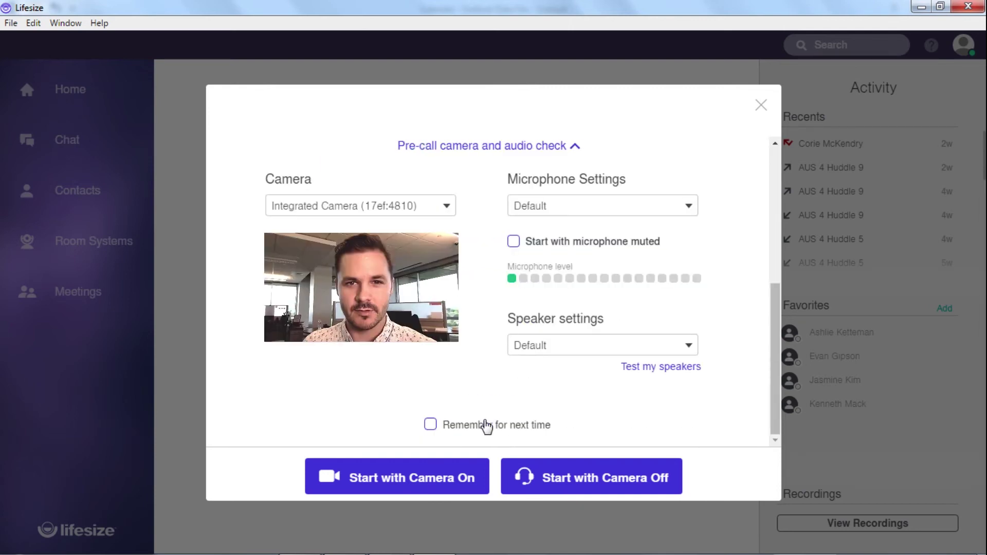
left_click(430, 425)
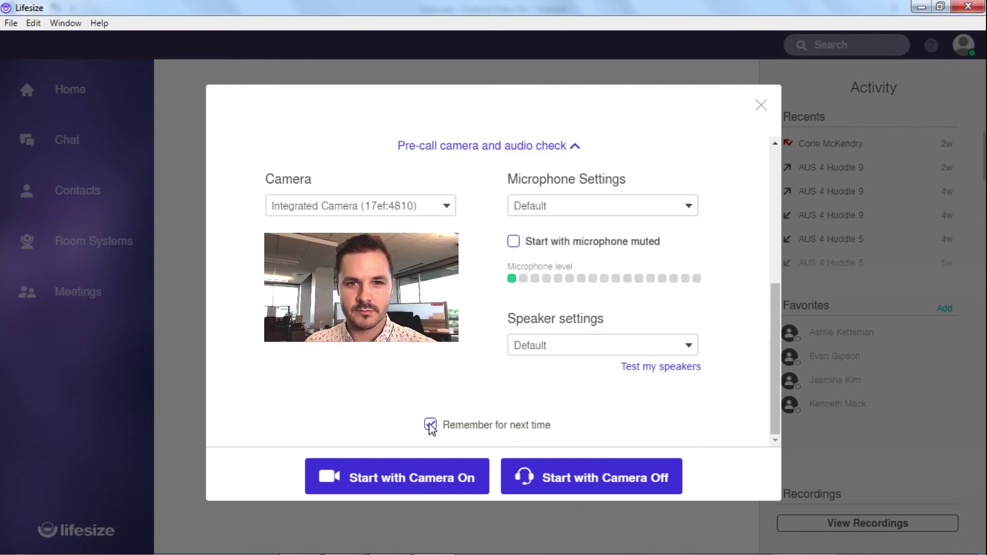
left_click(421, 480)
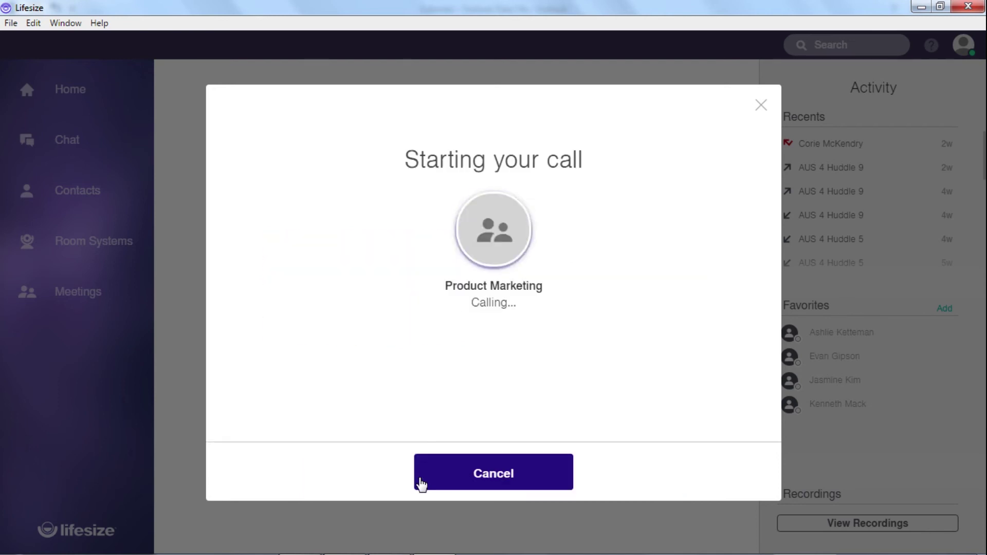